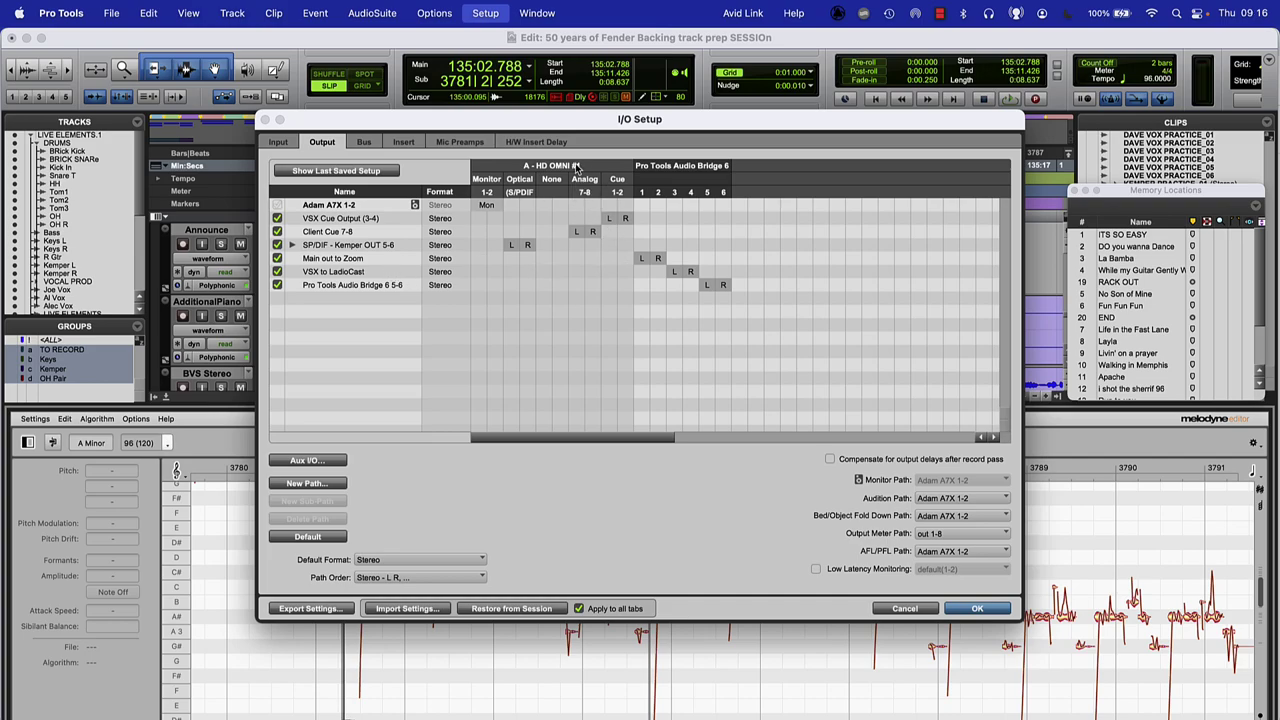
- Open the Aux I/O device list, accept the notice, and enlarge and reposition the window so that all devices are listed
{"action": "left_click", "coordinate": [310, 461]}
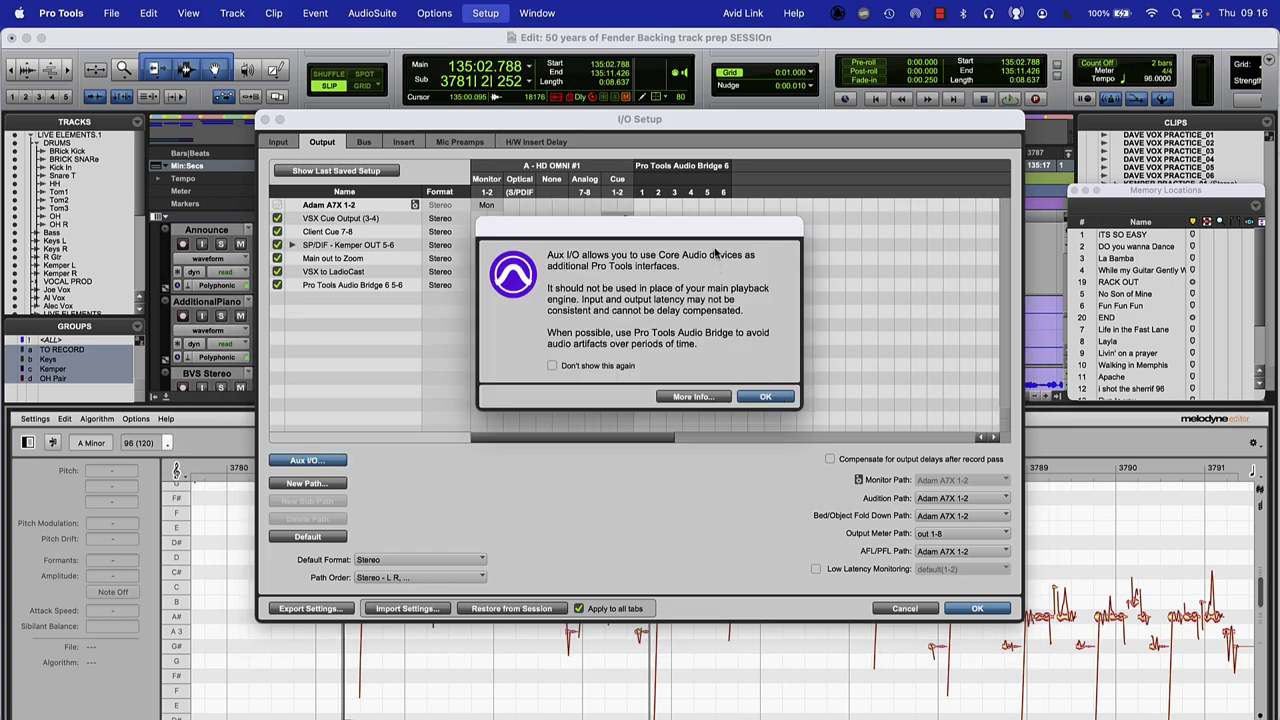
{"action": "left_click", "coordinate": [762, 397]}
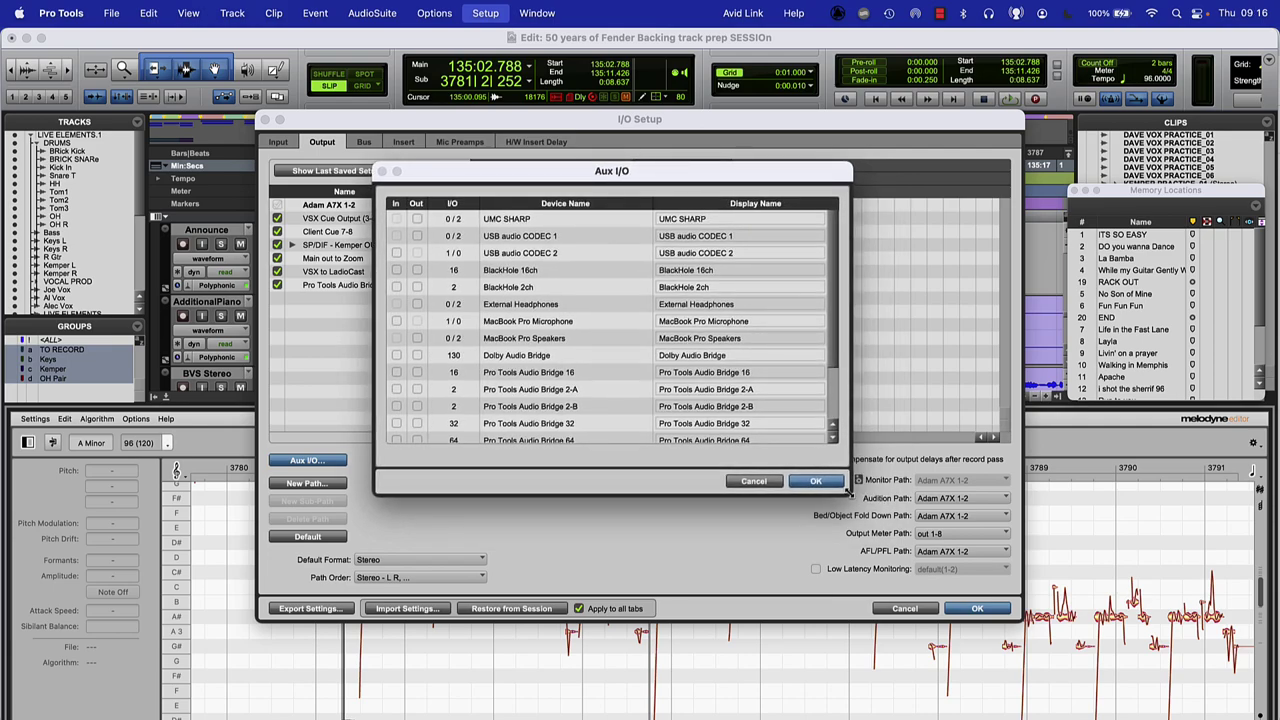
{"action": "left_click_drag", "start_coordinate": [851, 495], "coordinate": [853, 633]}
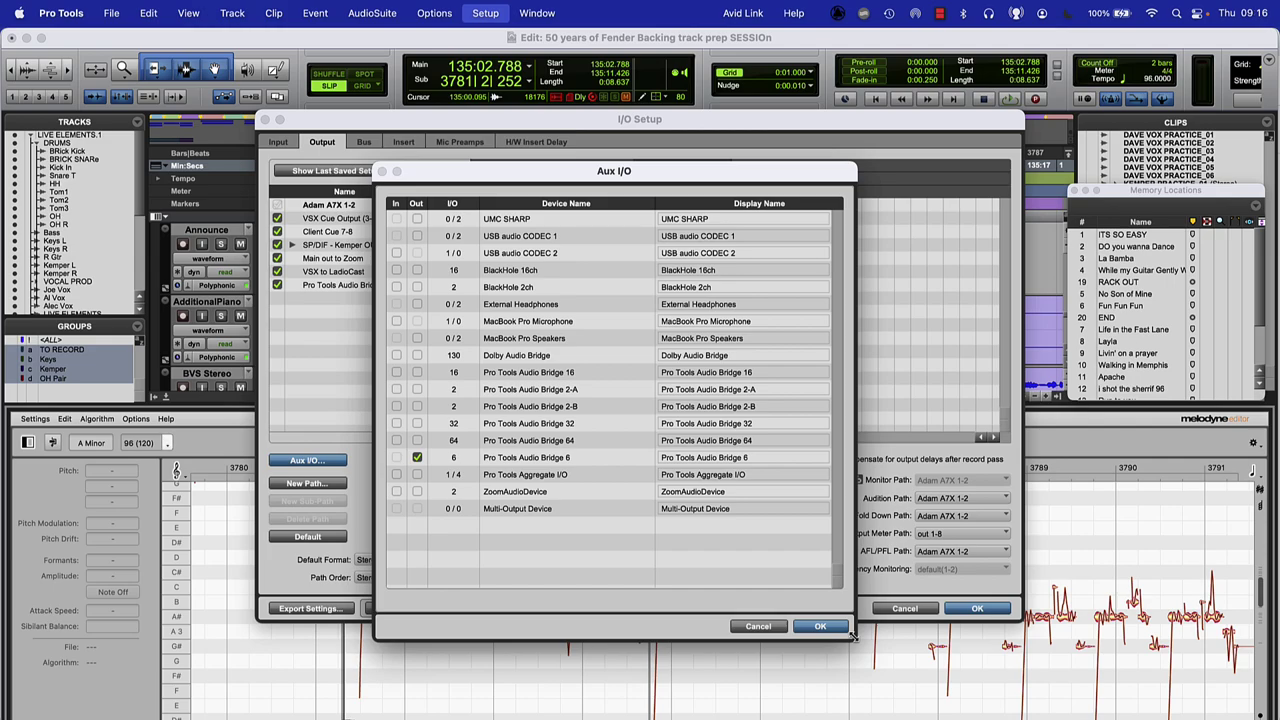
{"action": "left_click_drag", "start_coordinate": [567, 173], "coordinate": [778, 143]}
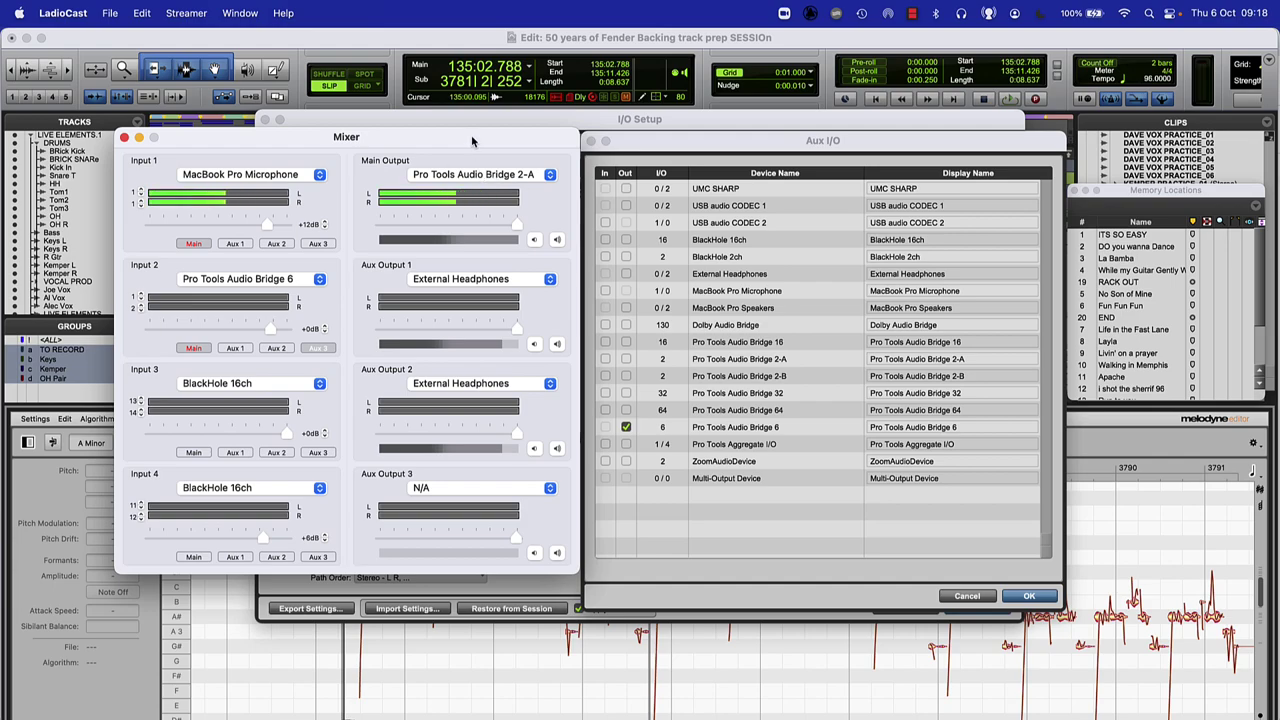
- Switch to LadioCast, look through the source devices offered for Input 4 in the mixer, and return to Pro Tools
{"action": "left_click", "coordinate": [262, 487]}
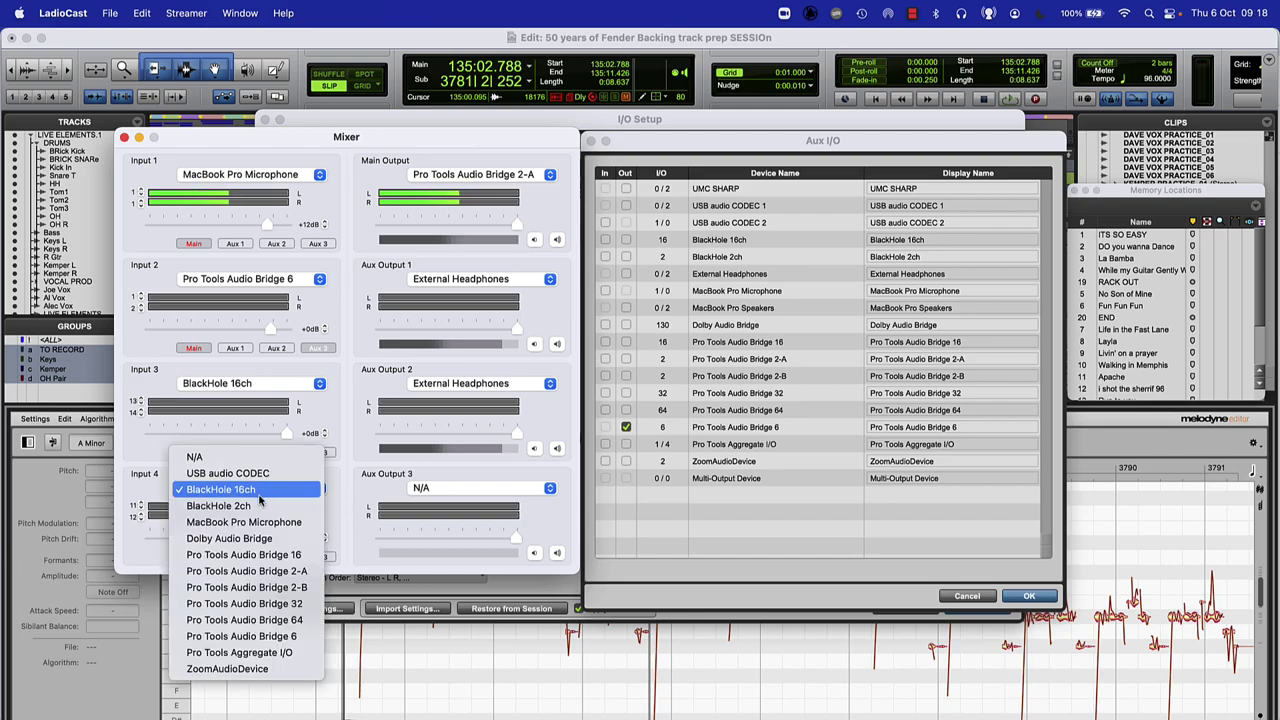
{"action": "left_click", "coordinate": [518, 369]}
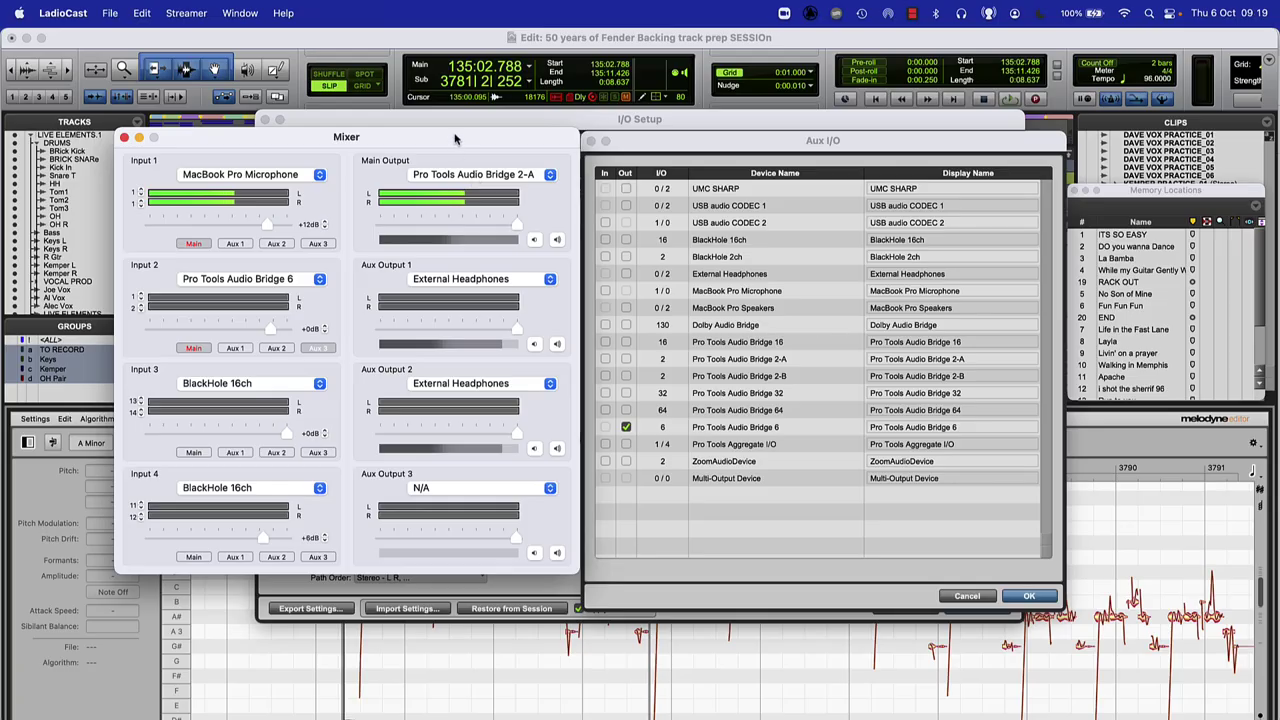
{"action": "left_click_drag", "start_coordinate": [196, 144], "coordinate": [294, 168]}
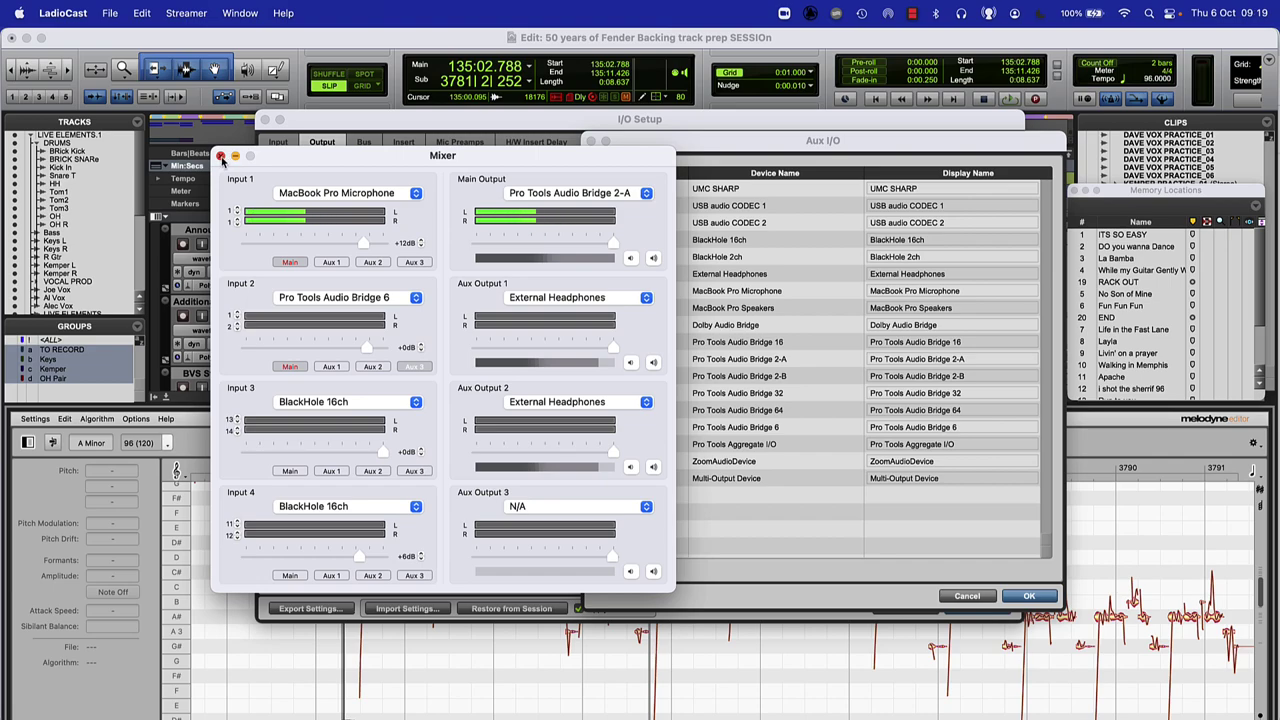
{"action": "left_click", "coordinate": [428, 128]}
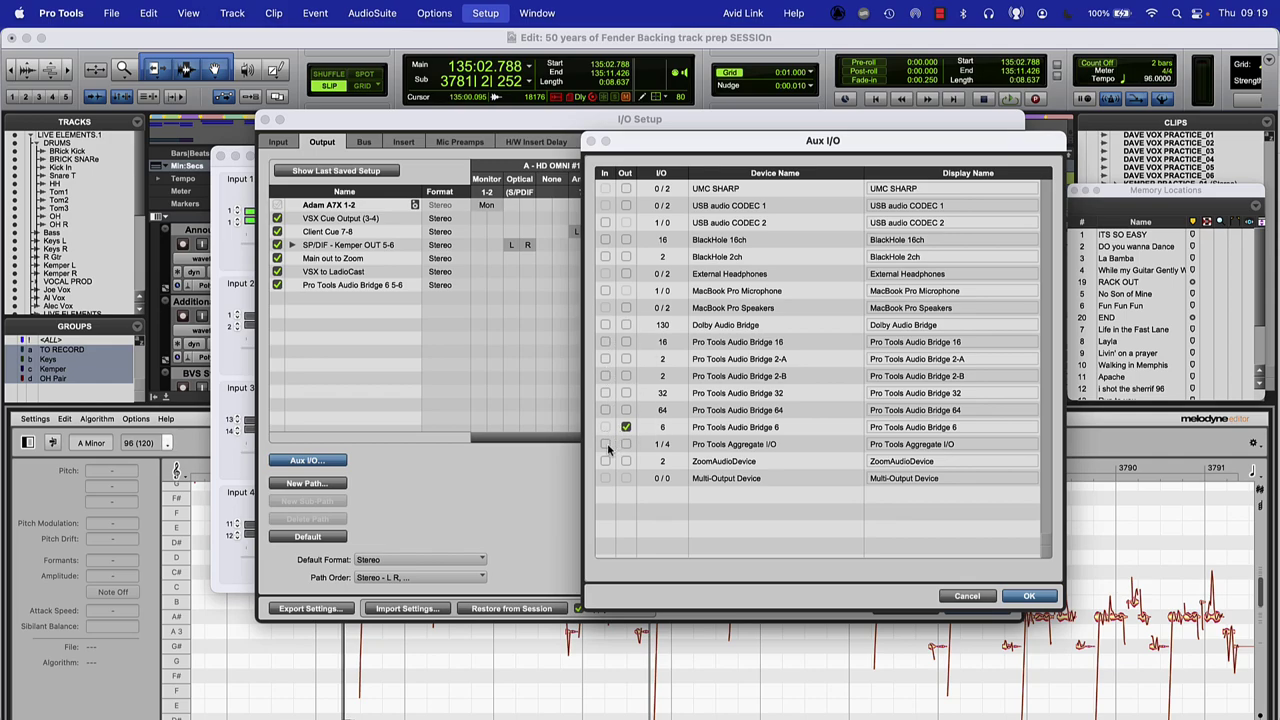
- Enable BlackHole 16ch as an Aux I/O input device, confirm, and switch I/O Setup to the output paths
{"action": "left_click", "coordinate": [605, 240]}
{"action": "left_click", "coordinate": [1030, 596]}
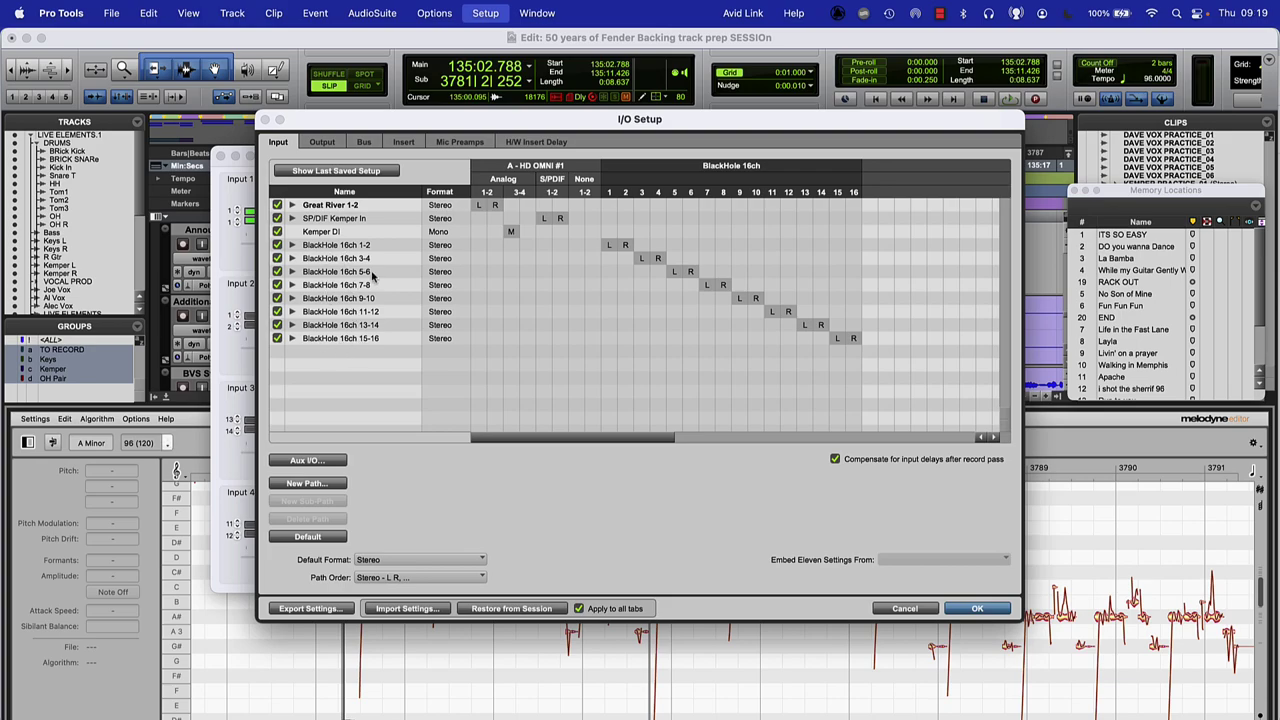
{"action": "left_click", "coordinate": [321, 145]}
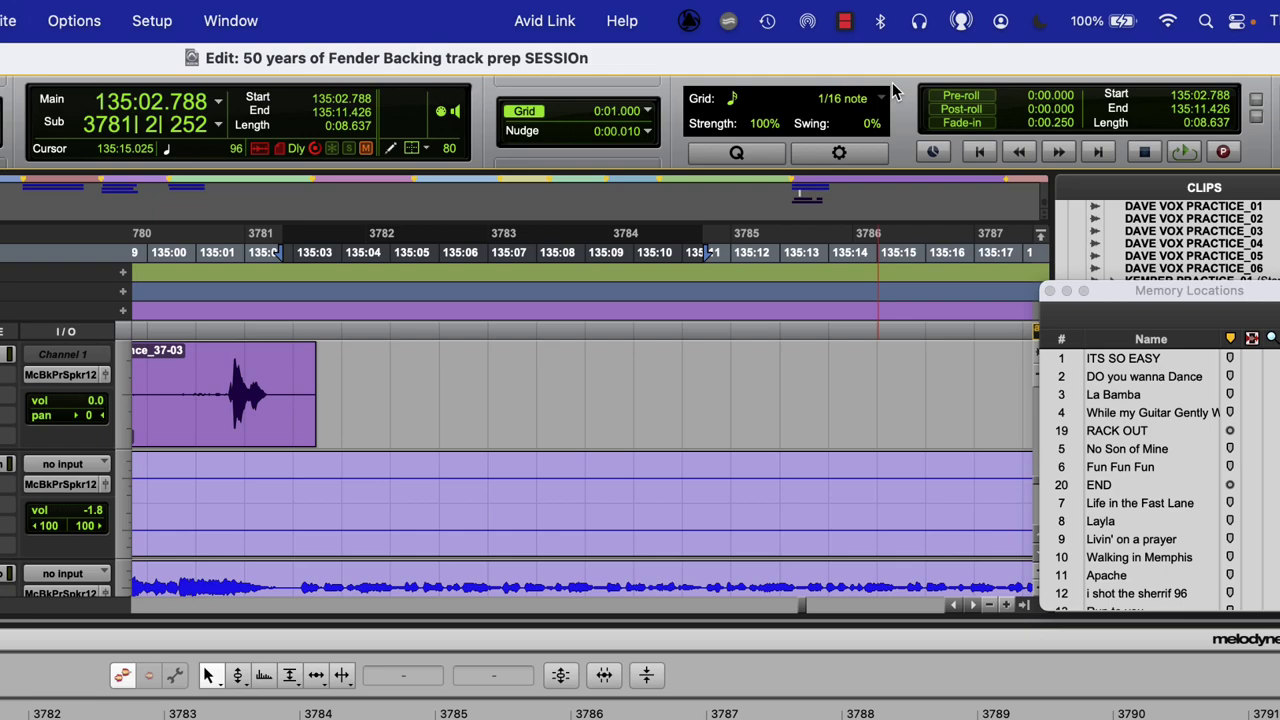
- Look at the Quantize settings in Event Operations and the Edit window's toolbar display options, leaving both unchanged
{"action": "left_click", "coordinate": [839, 152]}
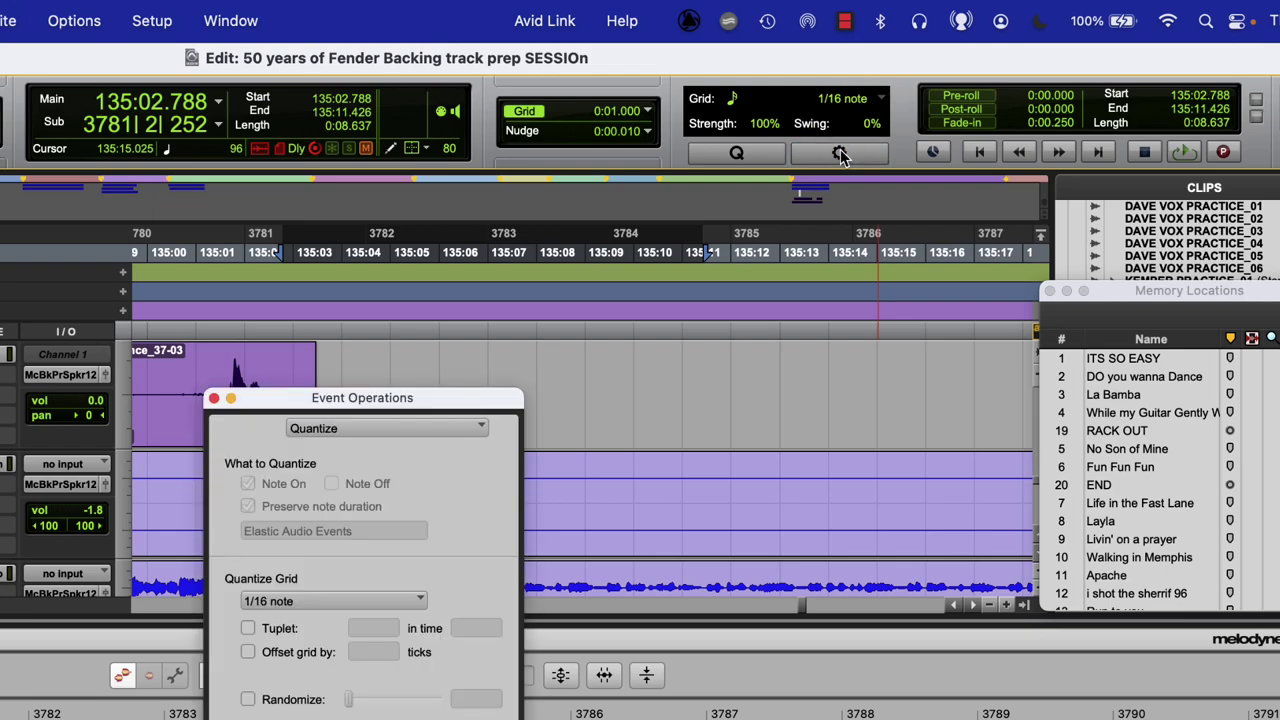
{"action": "left_click", "coordinate": [771, 149]}
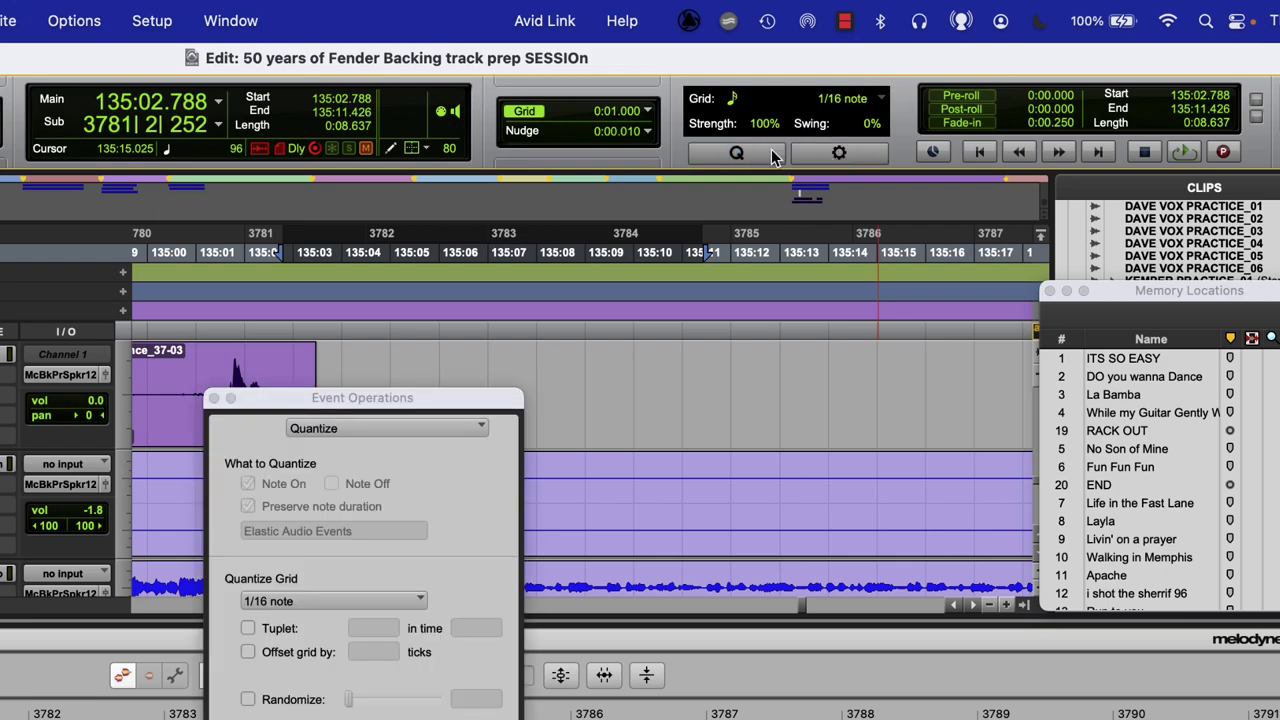
{"action": "left_click", "coordinate": [213, 398]}
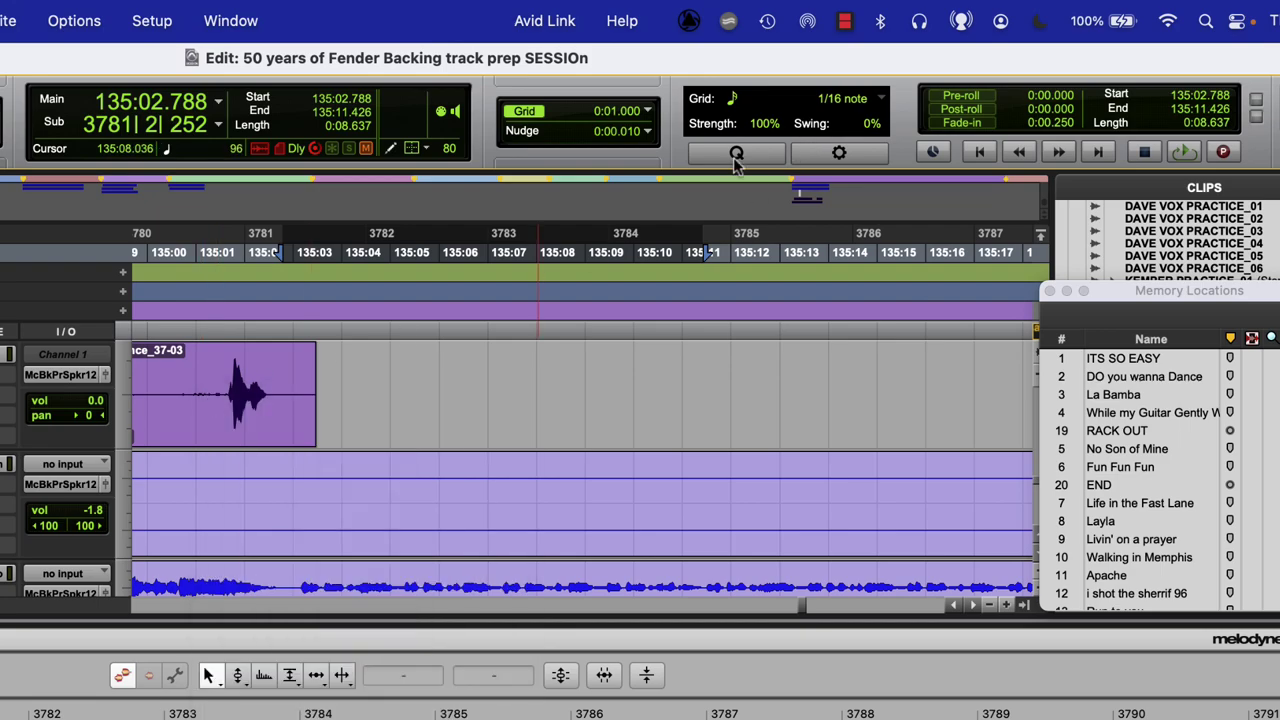
{"action": "left_click", "coordinate": [1256, 98]}
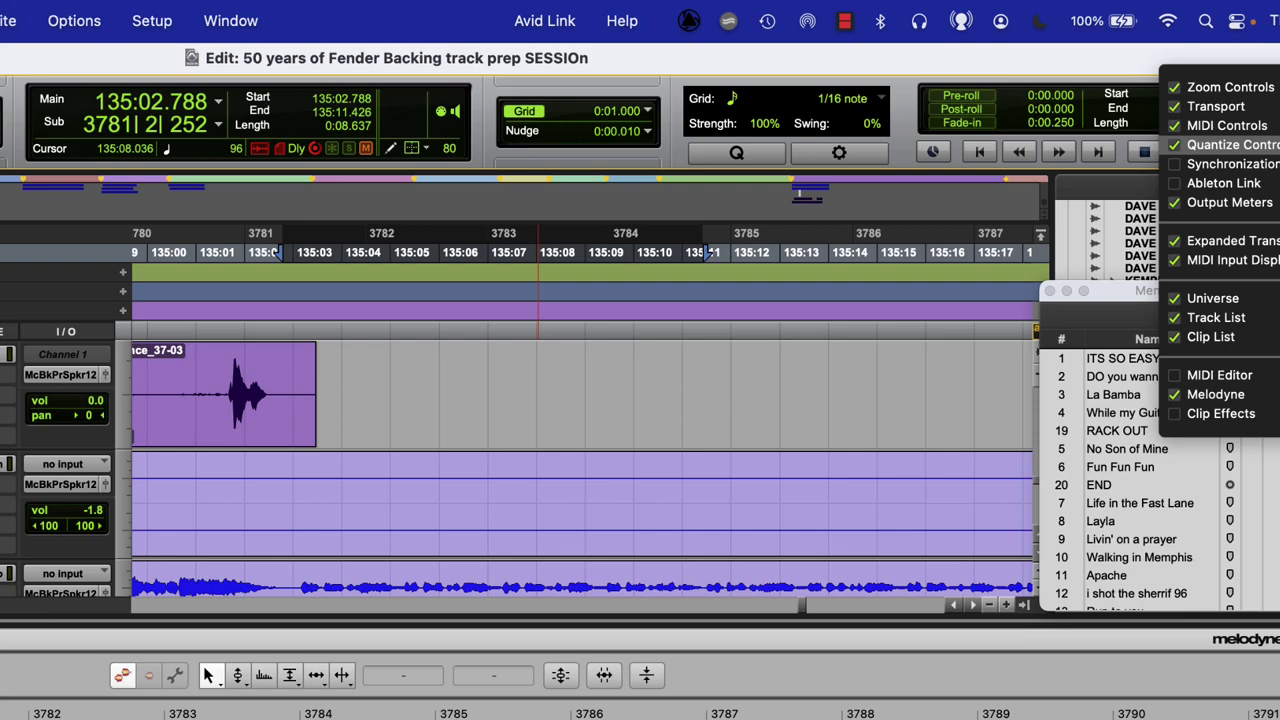
{"action": "key", "text": "Escape"}
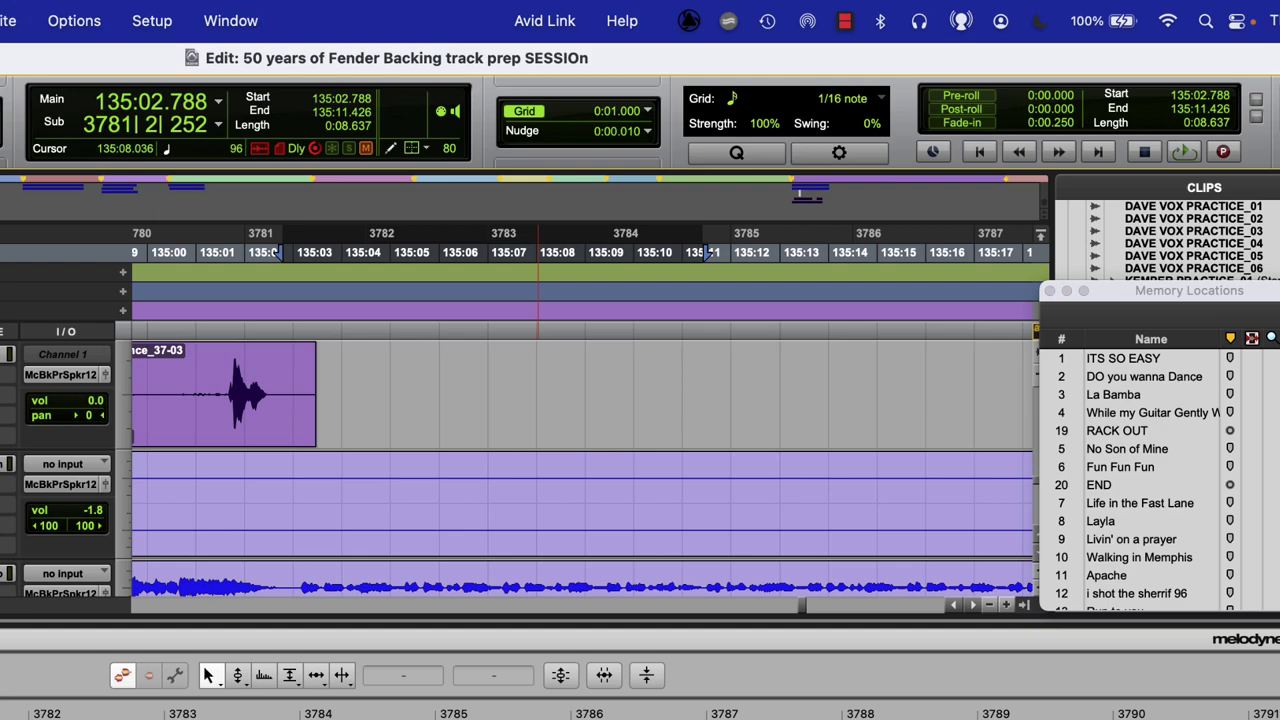
- Set the grid value of the Edit window's quantize controls to 1/8 note
{"action": "left_click", "coordinate": [882, 100]}
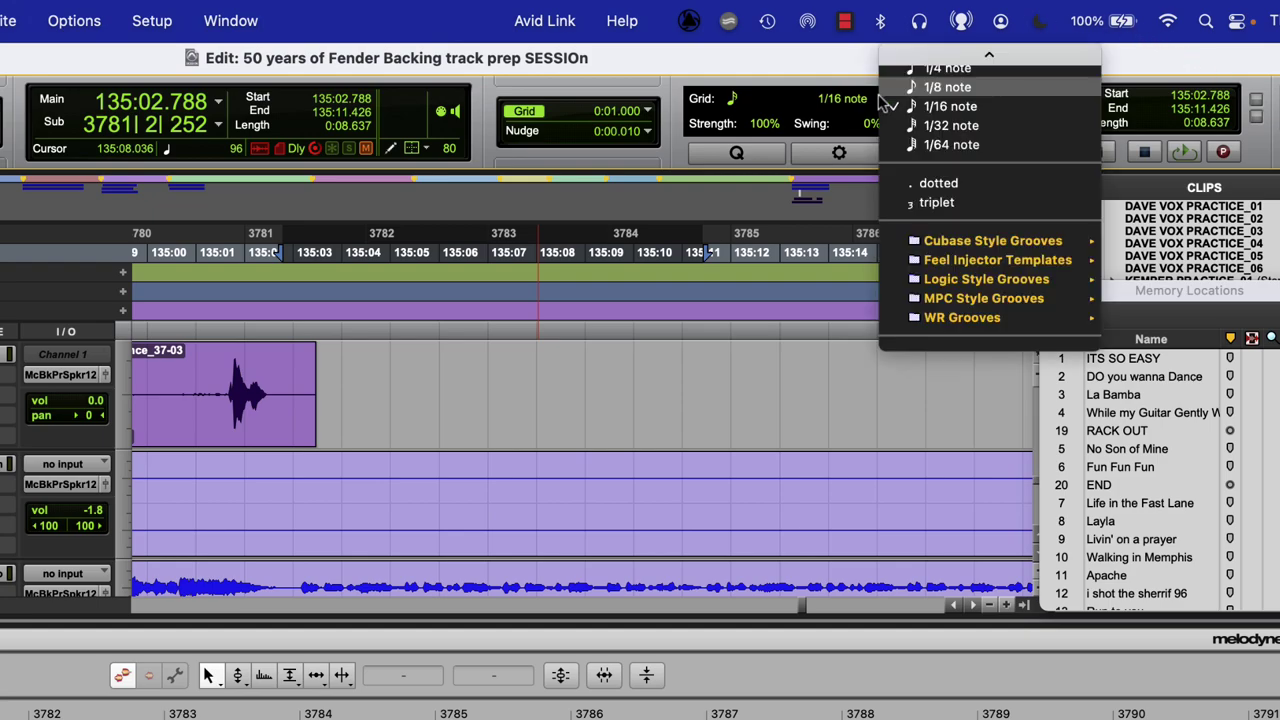
{"action": "scroll", "coordinate": [900, 110], "scroll_direction": "up", "scroll_amount": 2}
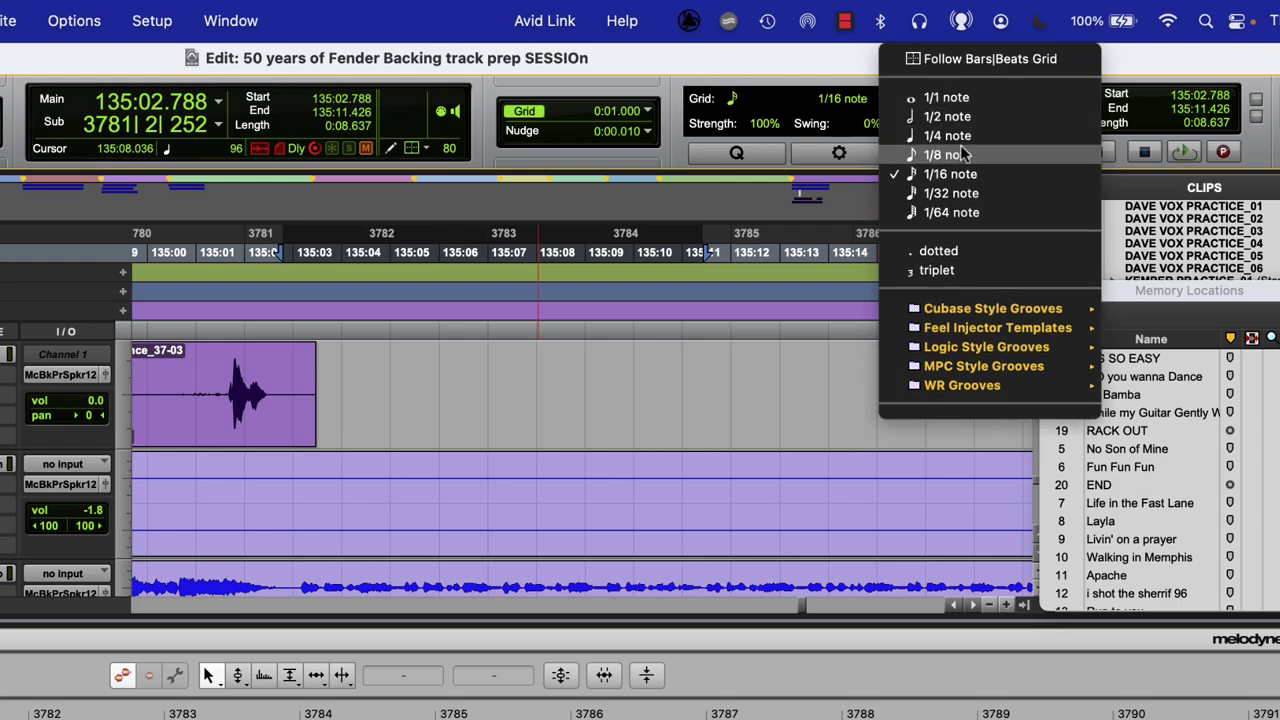
{"action": "left_click", "coordinate": [945, 155]}
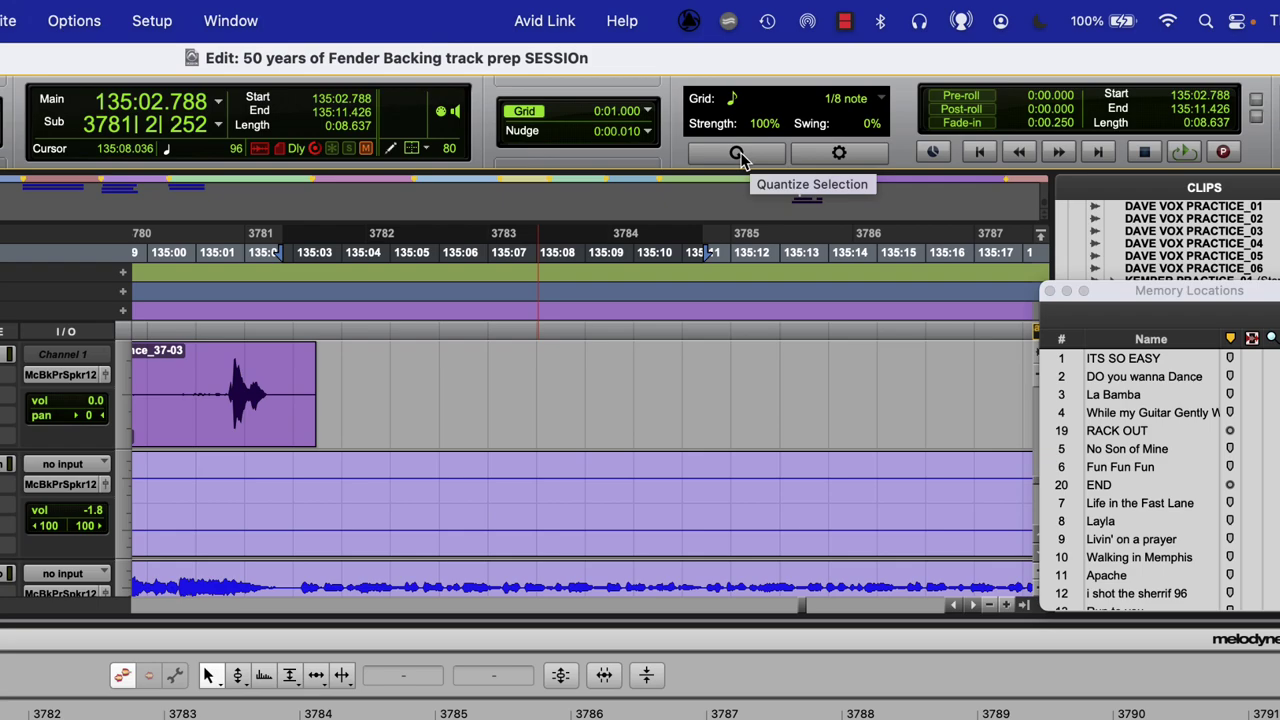
- Open the Quantize event operation and set its quantize grid to 1/16 note, moving the window clear of the quantize controls
{"action": "left_click", "coordinate": [835, 157]}
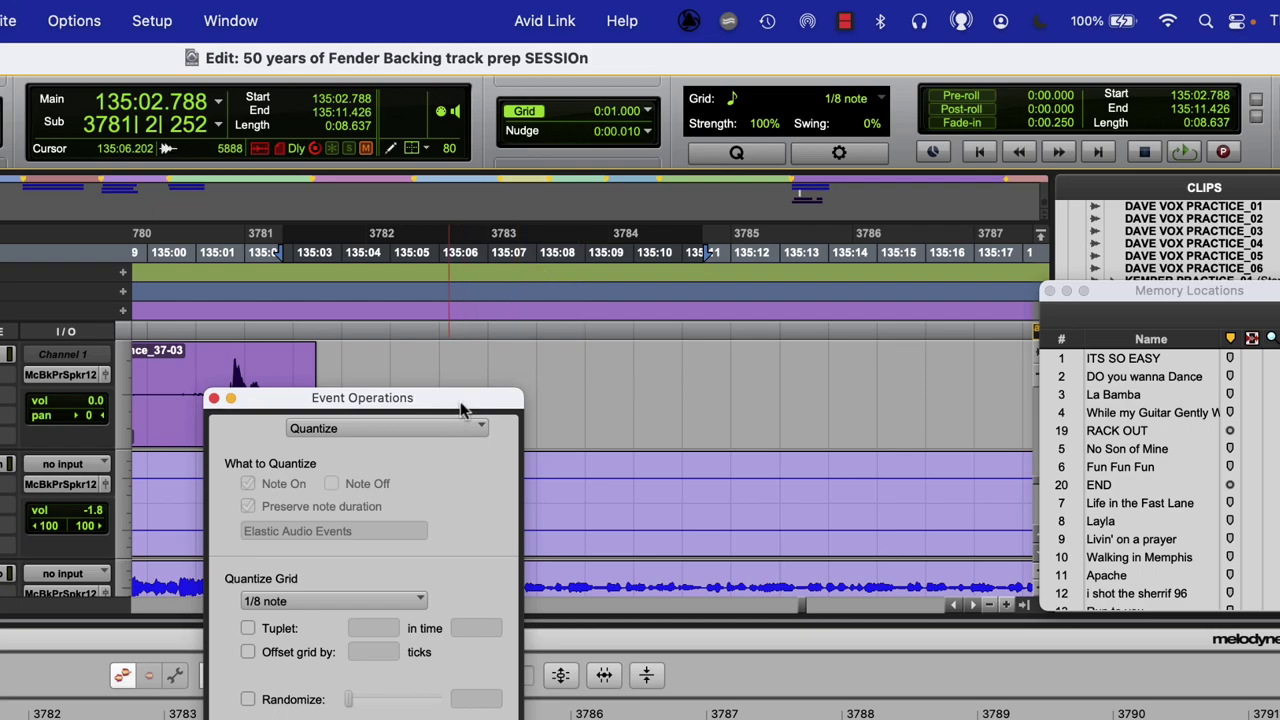
{"action": "left_click_drag", "start_coordinate": [462, 408], "coordinate": [451, 161]}
{"action": "left_click", "coordinate": [321, 358]}
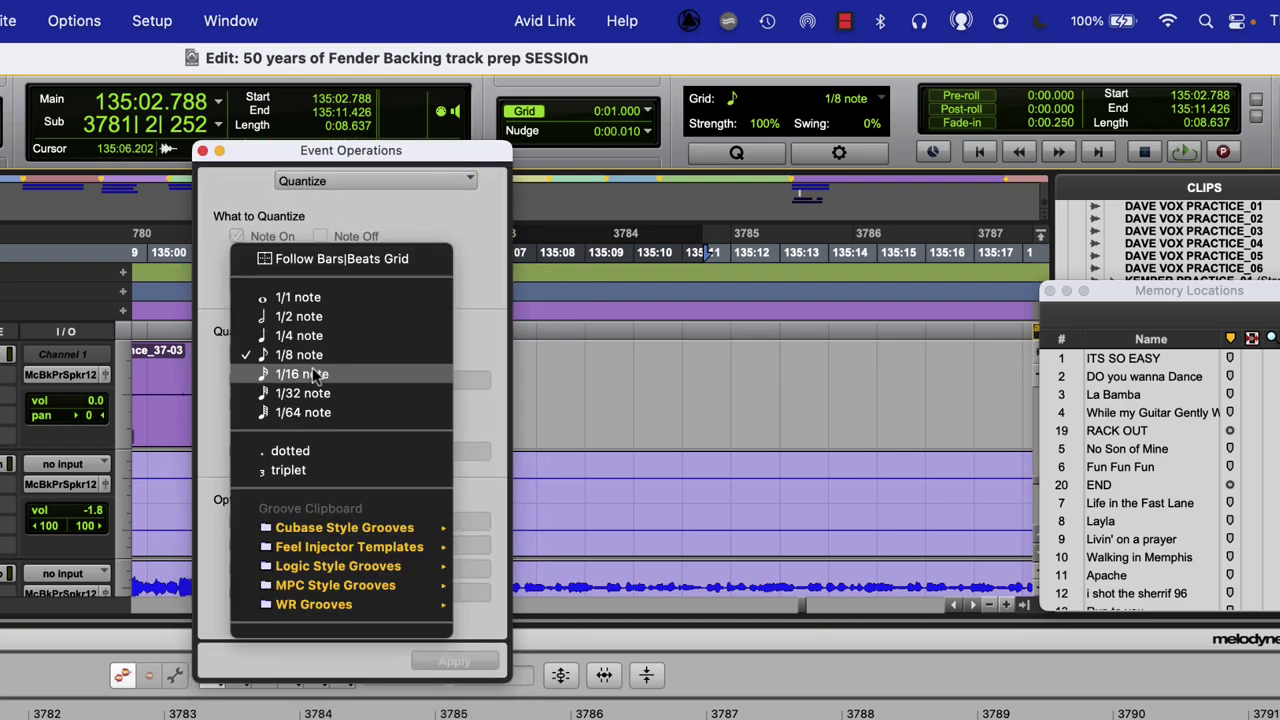
{"action": "left_click", "coordinate": [314, 375]}
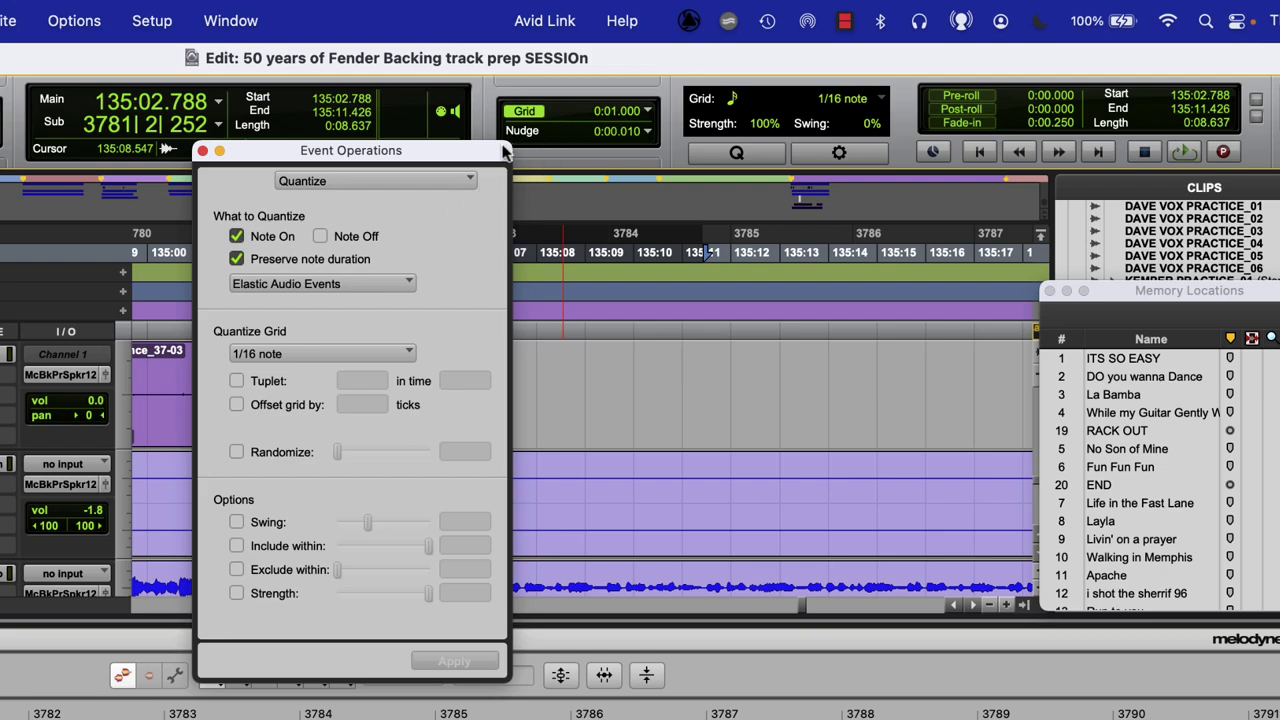
{"action": "left_click_drag", "start_coordinate": [505, 152], "coordinate": [637, 152]}
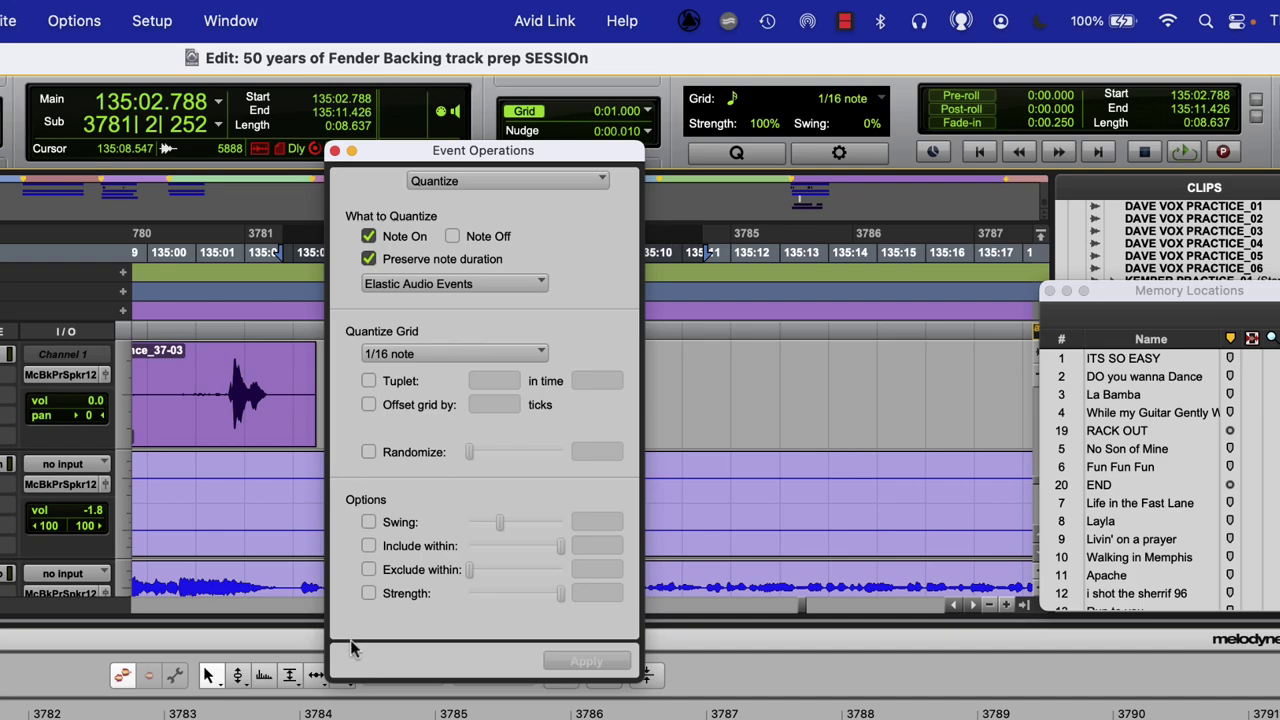
- Enable the quantize Strength option, set it to 56%, and close Event Operations
{"action": "left_click", "coordinate": [368, 594]}
{"action": "left_click_drag", "start_coordinate": [558, 593], "coordinate": [520, 593]}
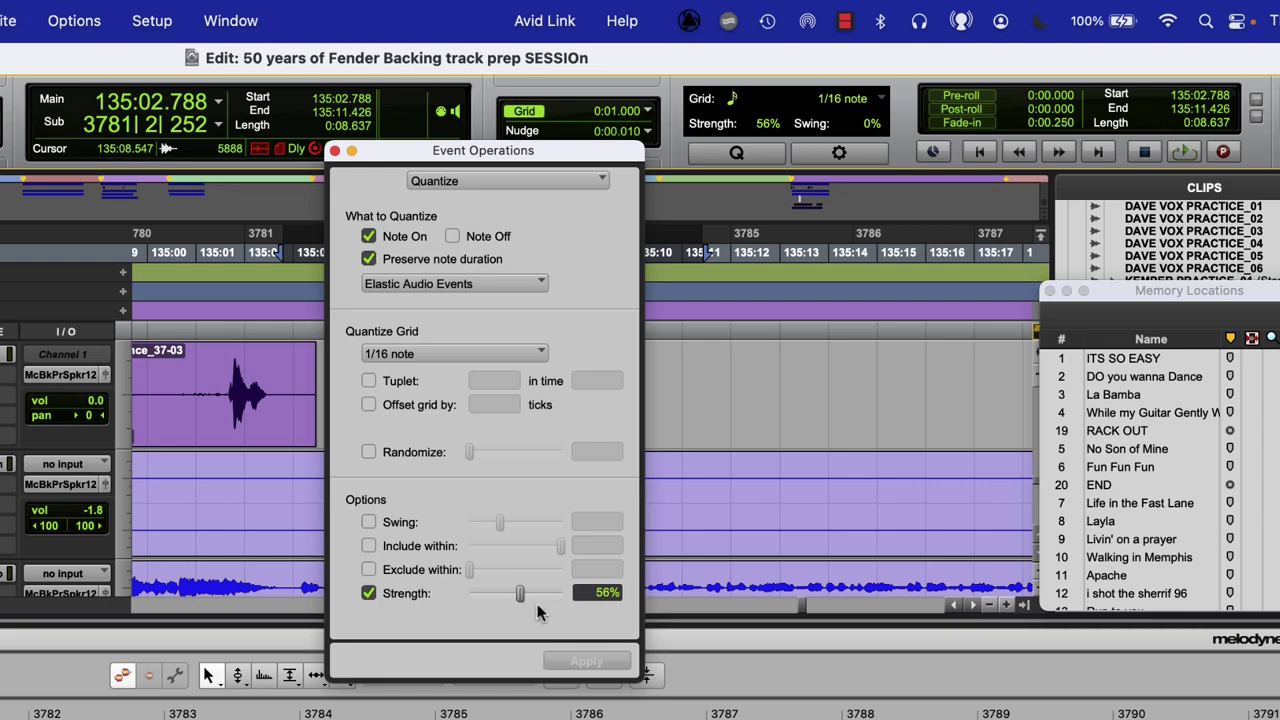
{"action": "left_click", "coordinate": [336, 151]}
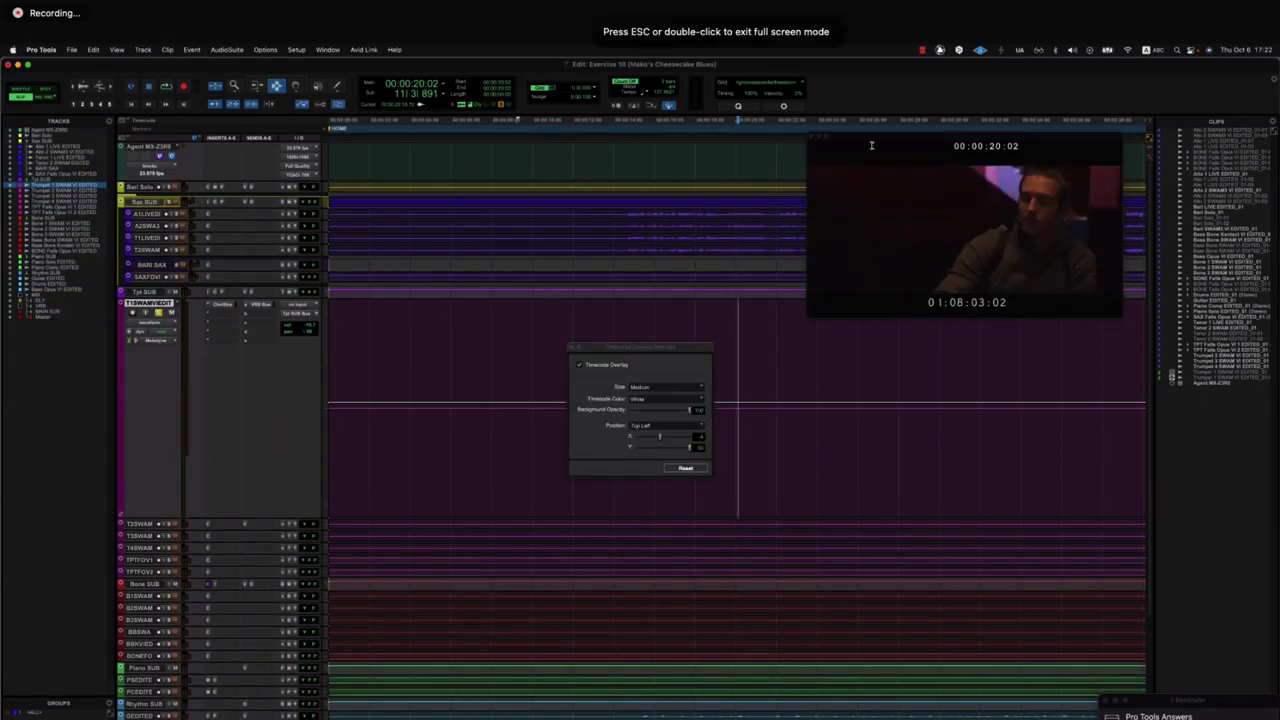
- Place the video window above the Timecode Overlay Settings and set the overlay size to X-Large
{"action": "left_click_drag", "start_coordinate": [876, 139], "coordinate": [543, 150]}
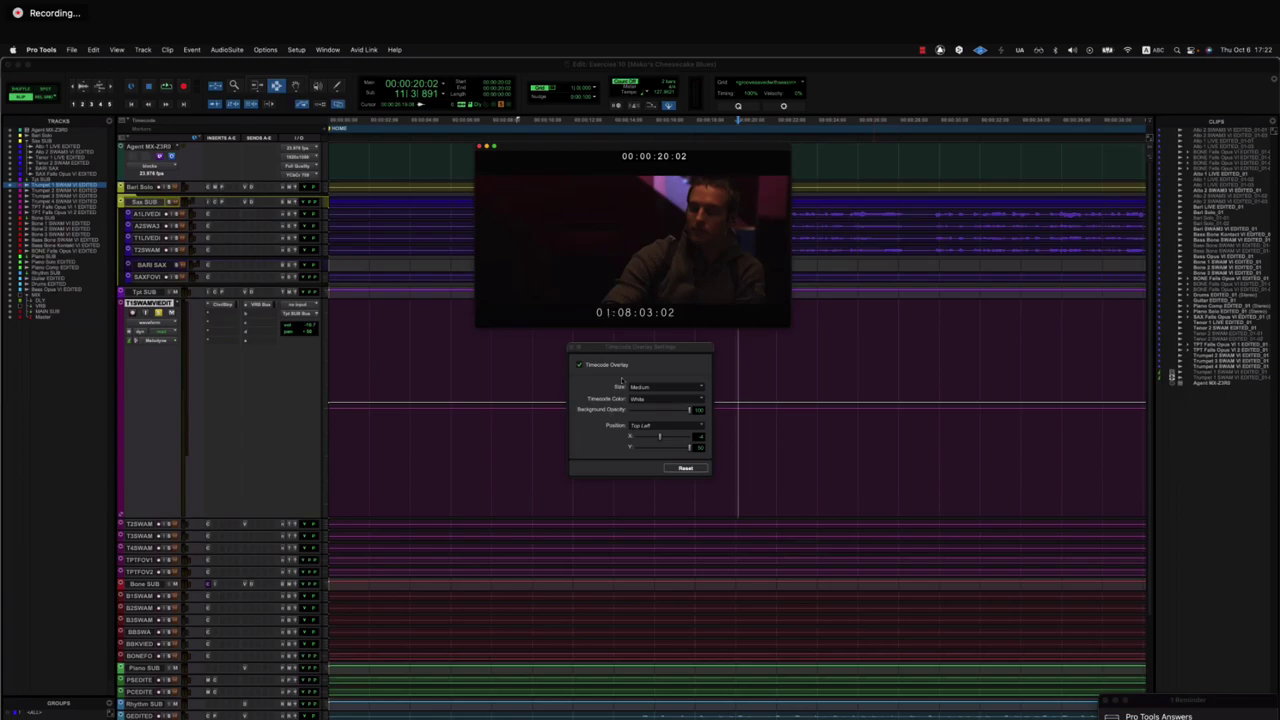
{"action": "left_click", "coordinate": [655, 389]}
{"action": "left_click", "coordinate": [655, 389]}
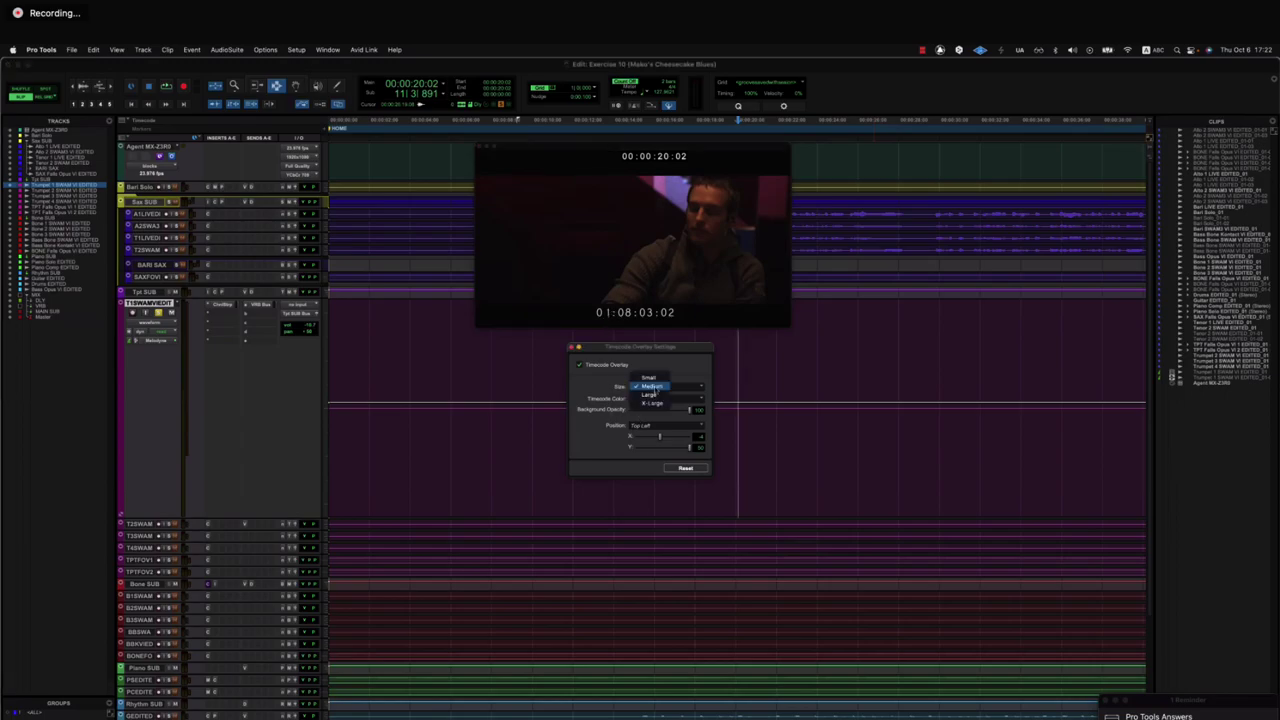
{"action": "left_click", "coordinate": [656, 402]}
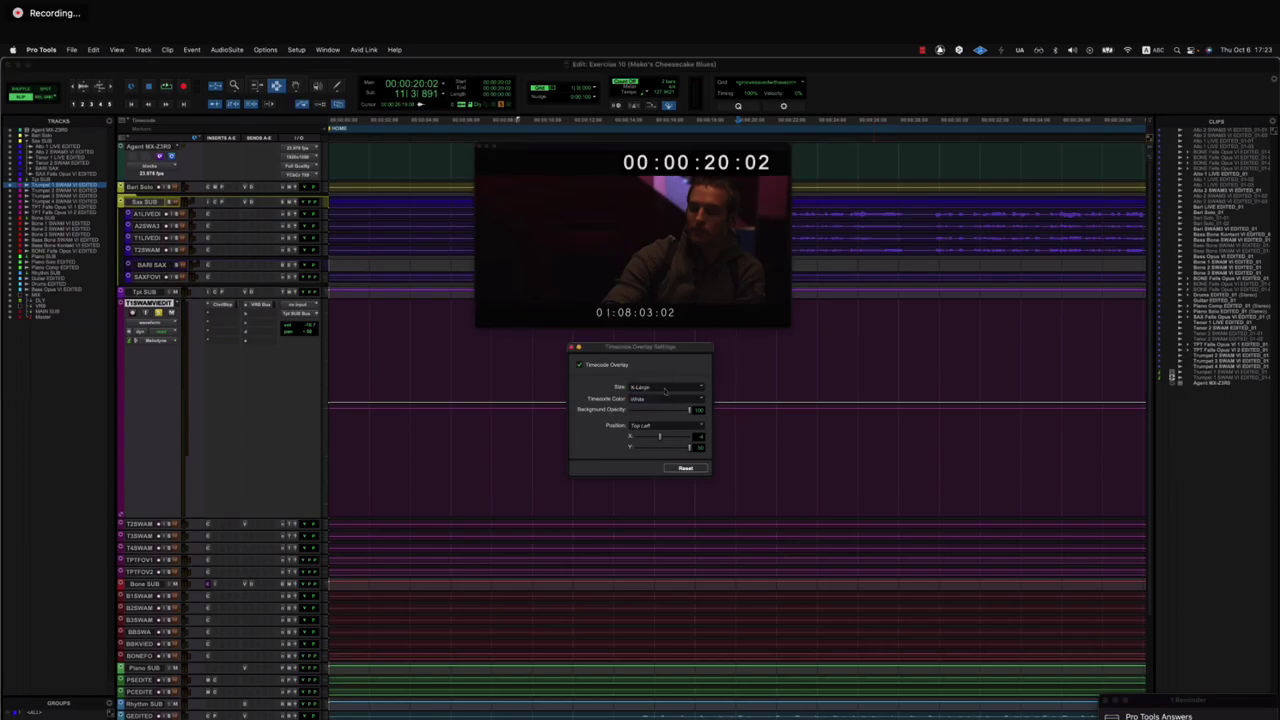
- Set the overlay's timecode color to Black, and try the lowest background opacity before restoring it to 100
{"action": "left_click", "coordinate": [660, 399]}
{"action": "left_click", "coordinate": [648, 409]}
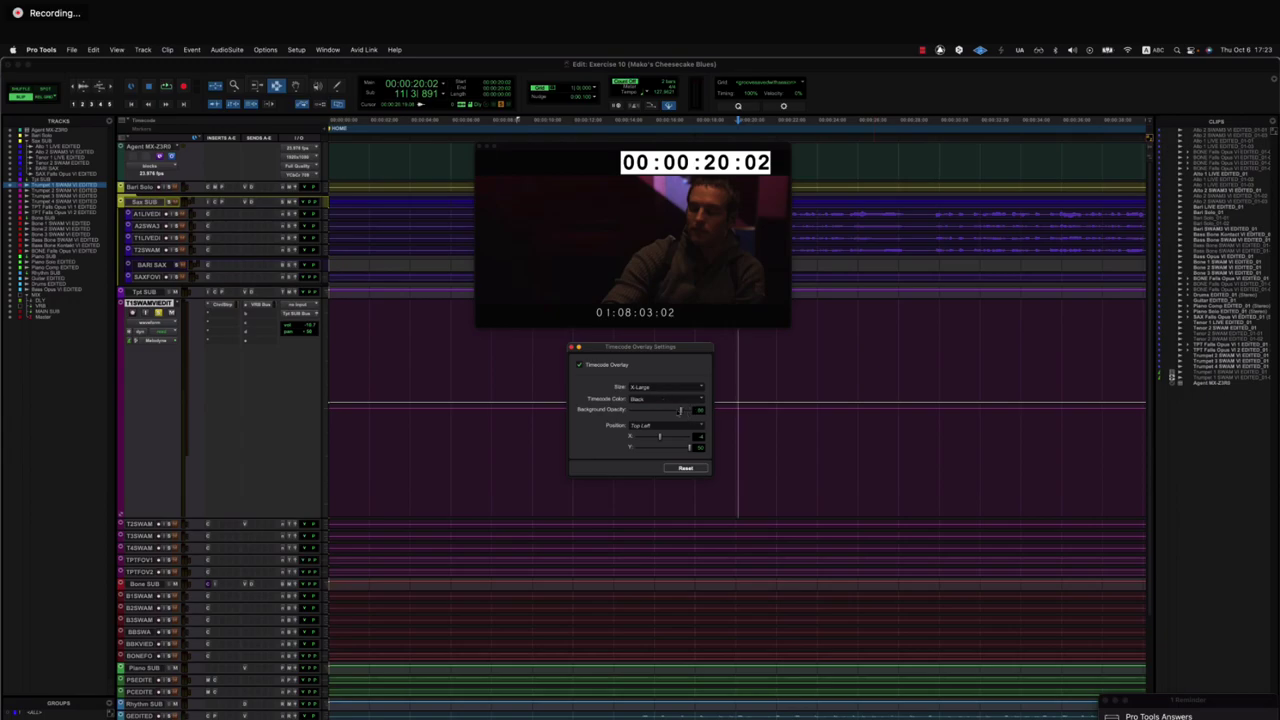
{"action": "left_click_drag", "start_coordinate": [689, 410], "coordinate": [598, 411]}
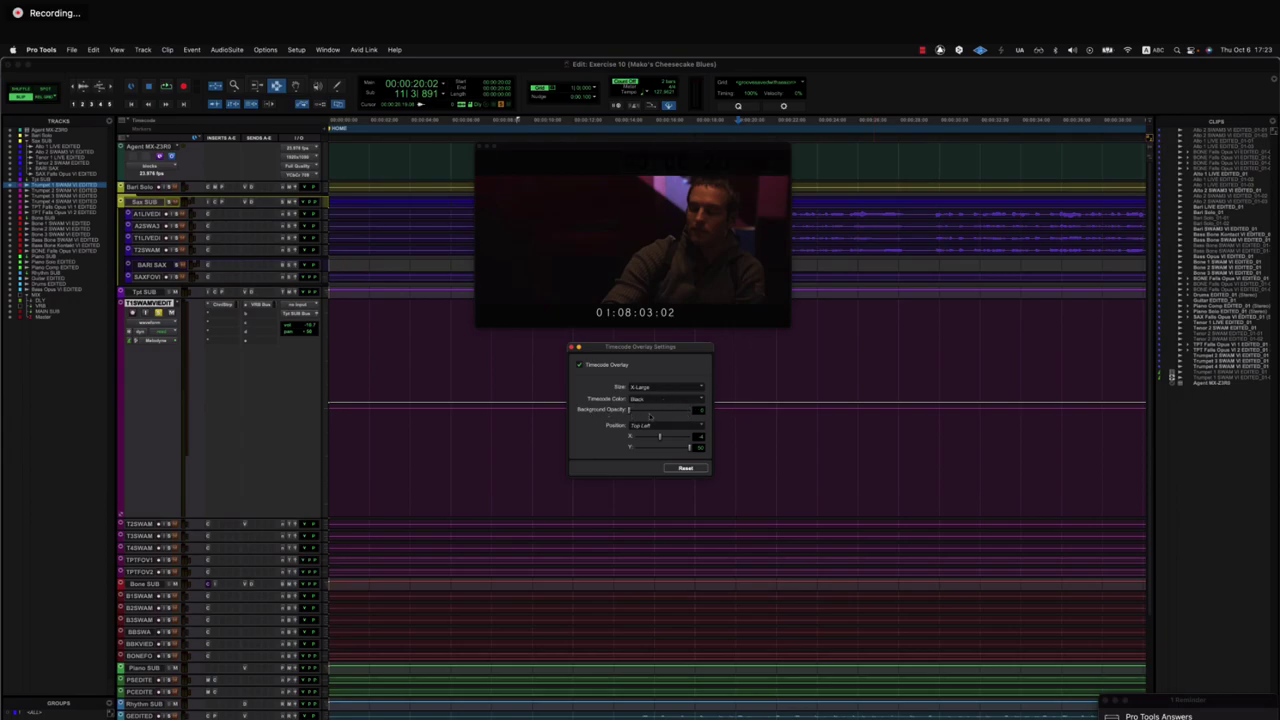
{"action": "left_click_drag", "start_coordinate": [674, 413], "coordinate": [724, 414]}
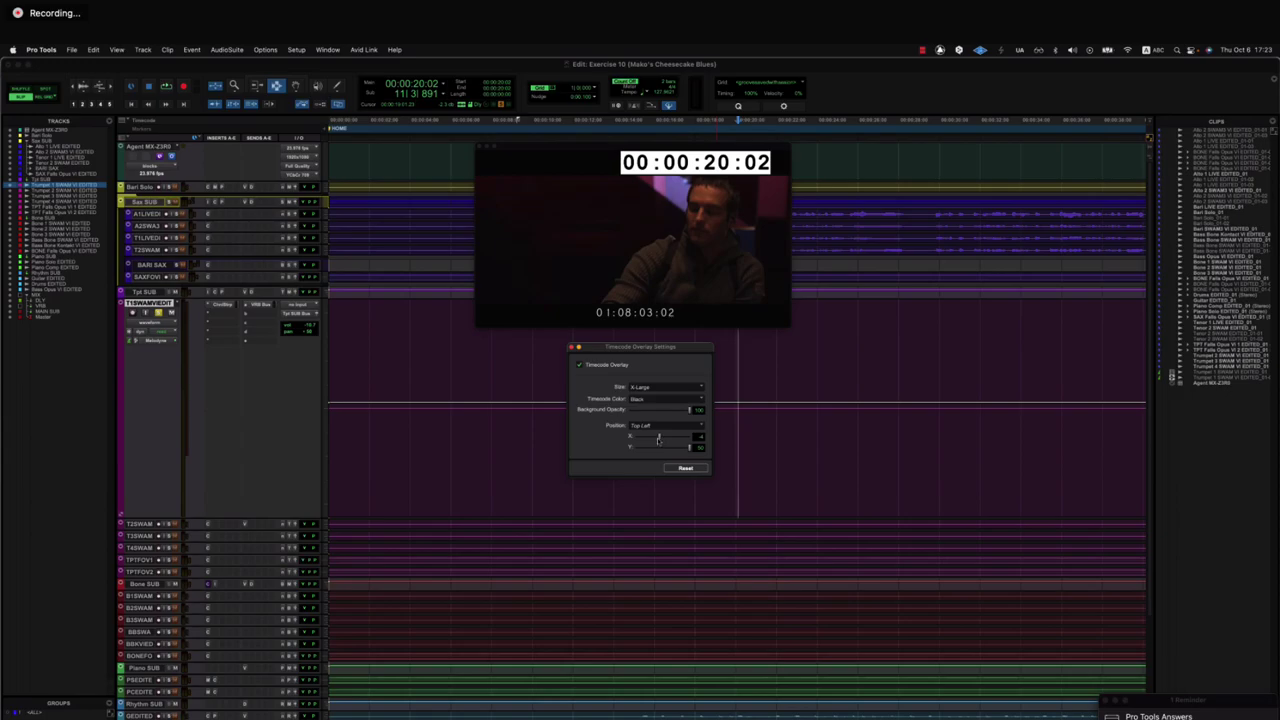
- Adjust the overlay's X and Y position offsets to move the timecode to around the middle of the video image
{"action": "mouse_move", "coordinate": [658, 440]}
{"action": "left_mouse_down"}
{"action": "mouse_move", "coordinate": [645, 440]}
{"action": "mouse_move", "coordinate": [682, 448]}
{"action": "mouse_move", "coordinate": [642, 448]}
{"action": "left_mouse_up"}
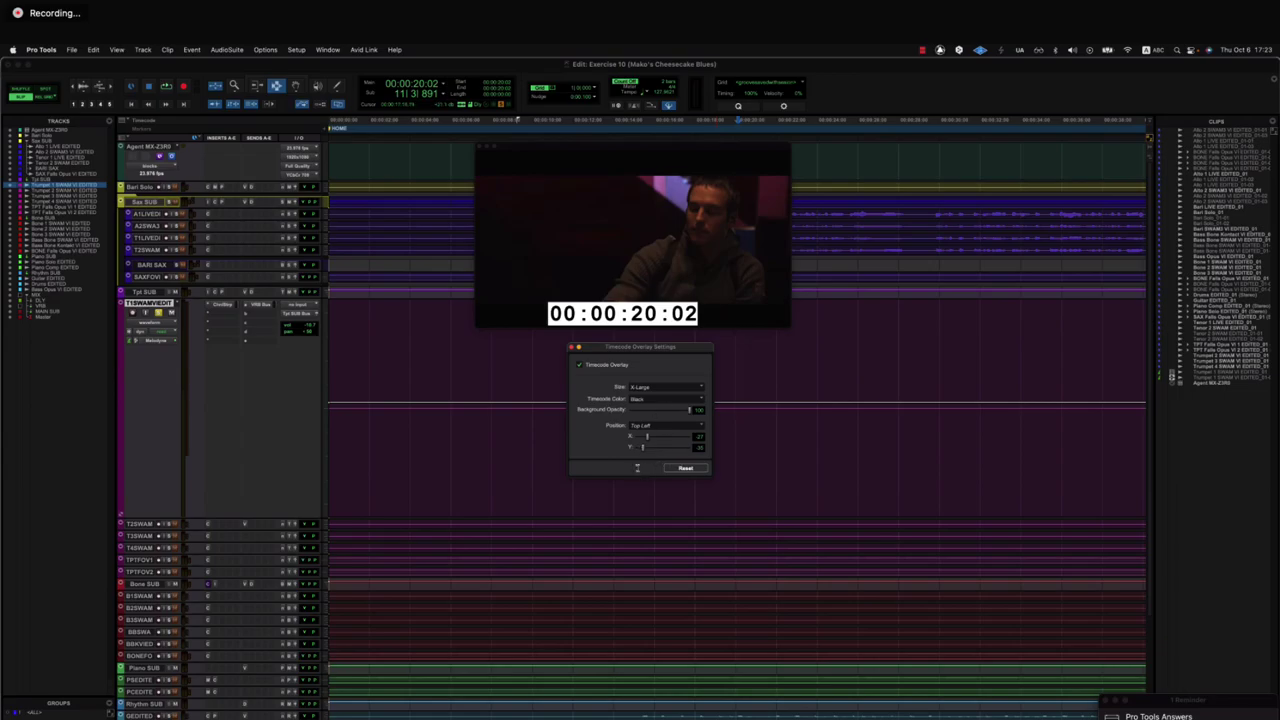
{"action": "left_click_drag", "start_coordinate": [642, 448], "coordinate": [663, 448]}
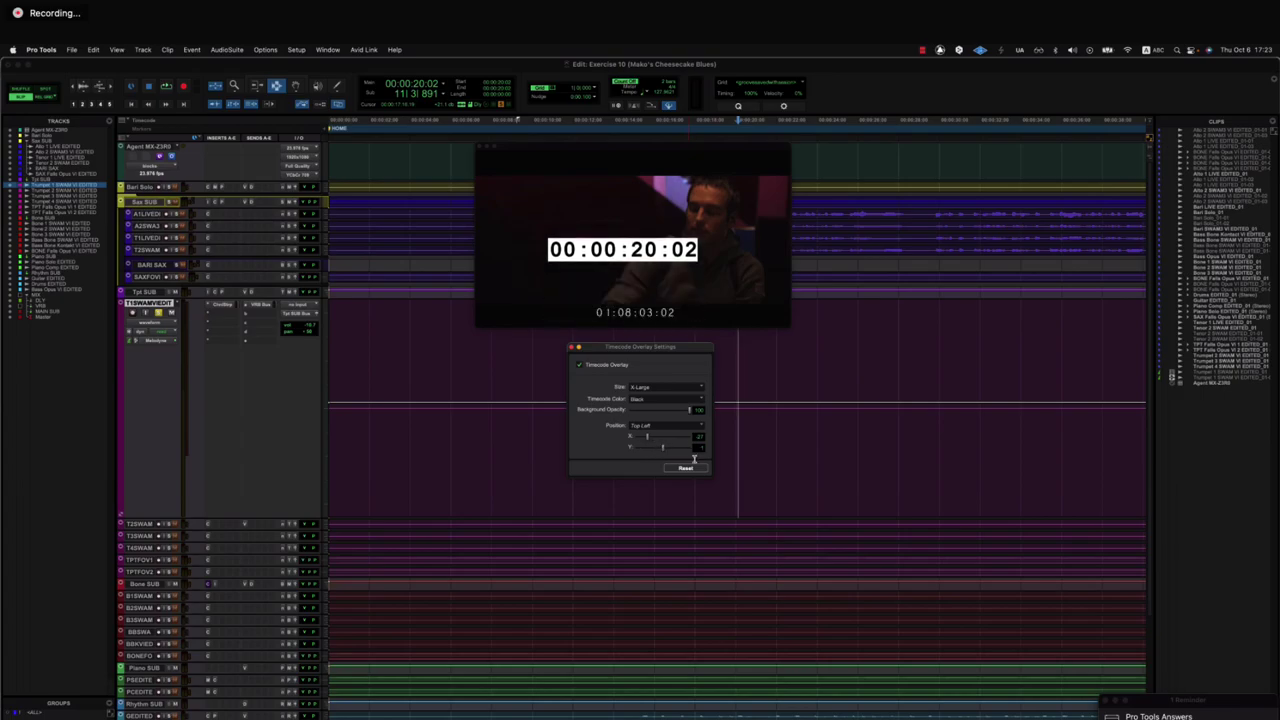